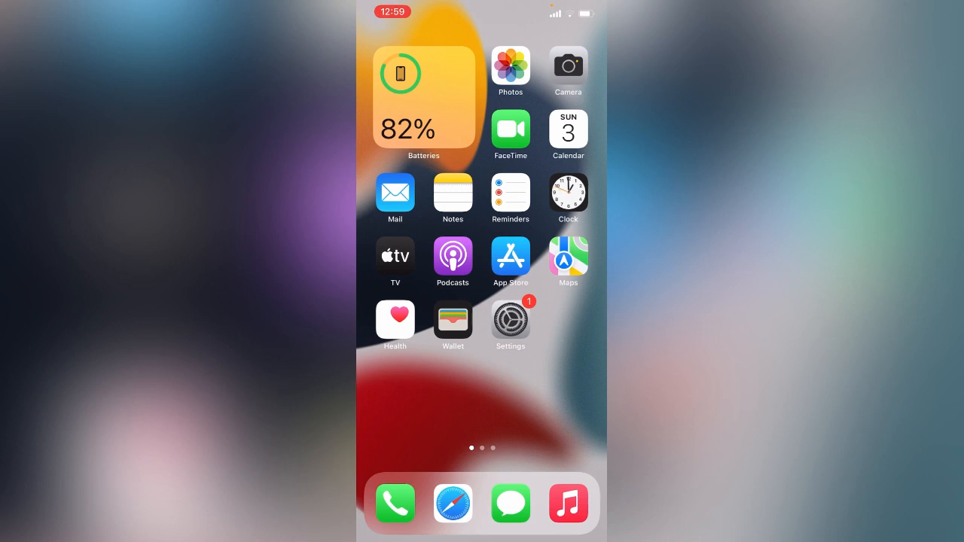
# Look over the General > About device information, then return to Settings from the home screen
pyautogui.click(511, 320)
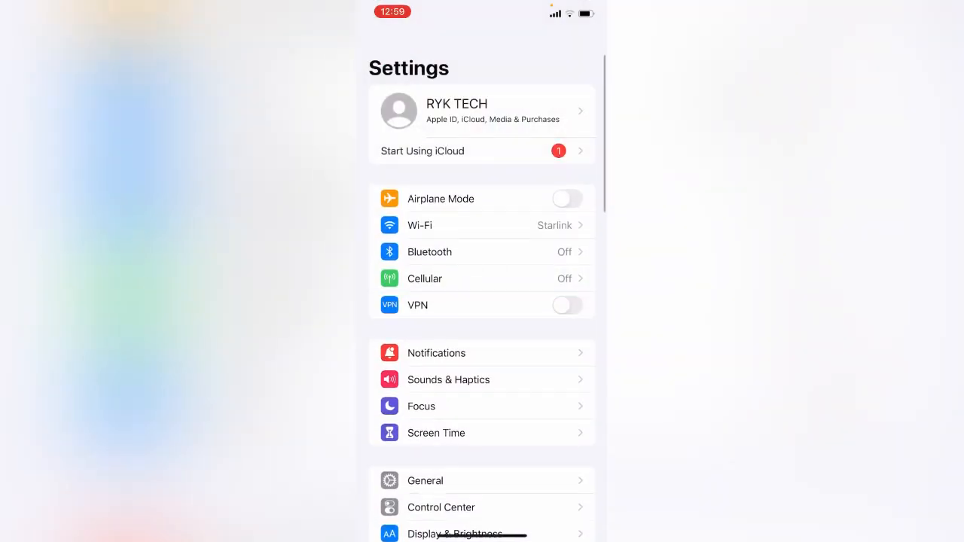
pyautogui.scroll(-2, 483, 302)
pyautogui.click(482, 373)
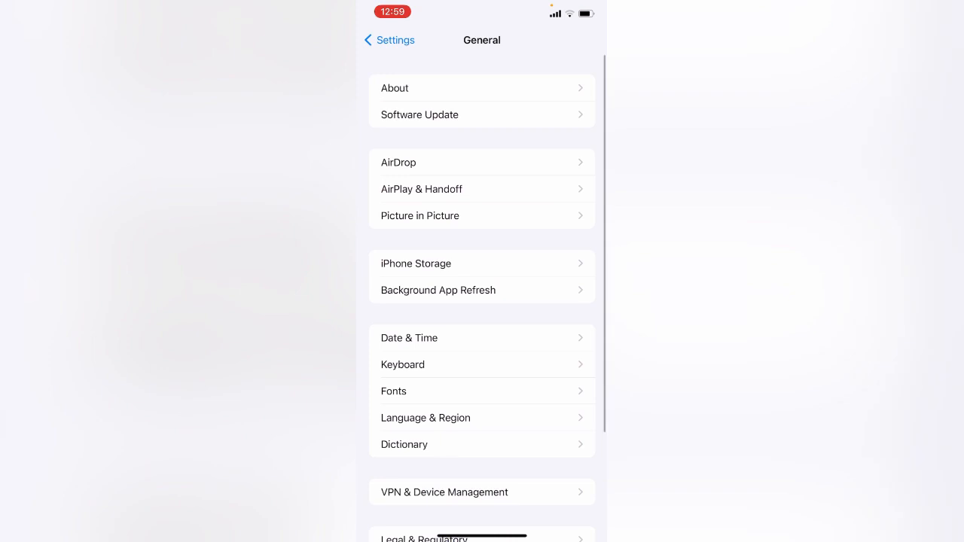
pyautogui.click(483, 87)
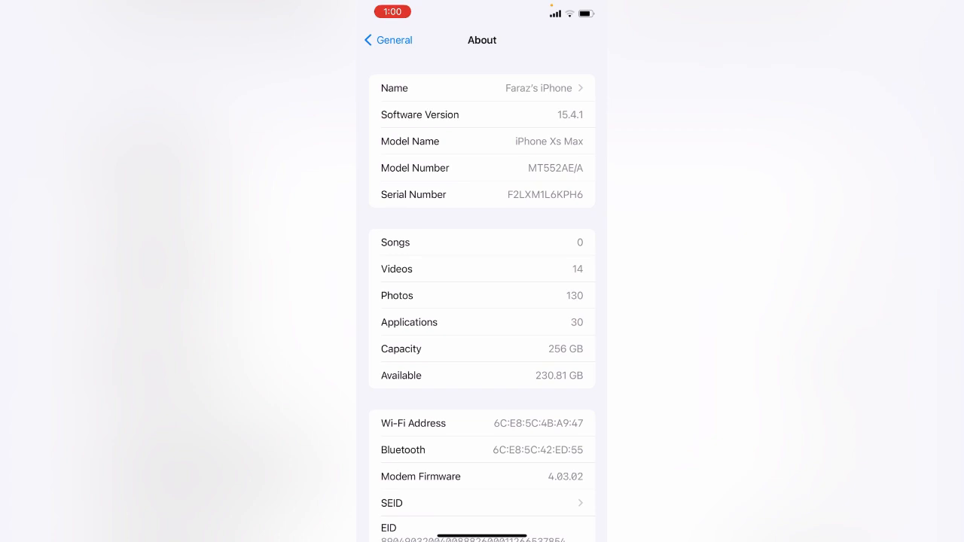
pyautogui.moveTo(482, 536); pyautogui.dragTo(482, 301)
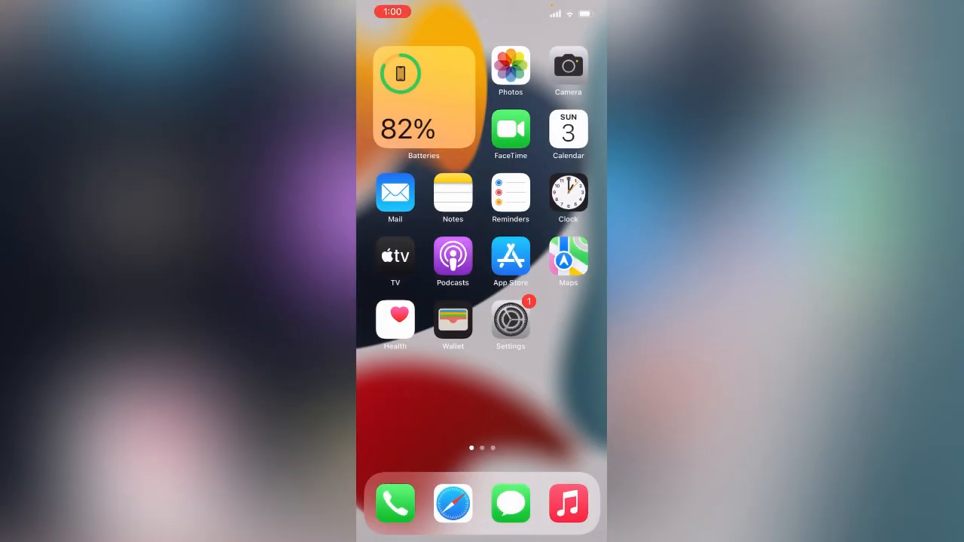
pyautogui.click(511, 321)
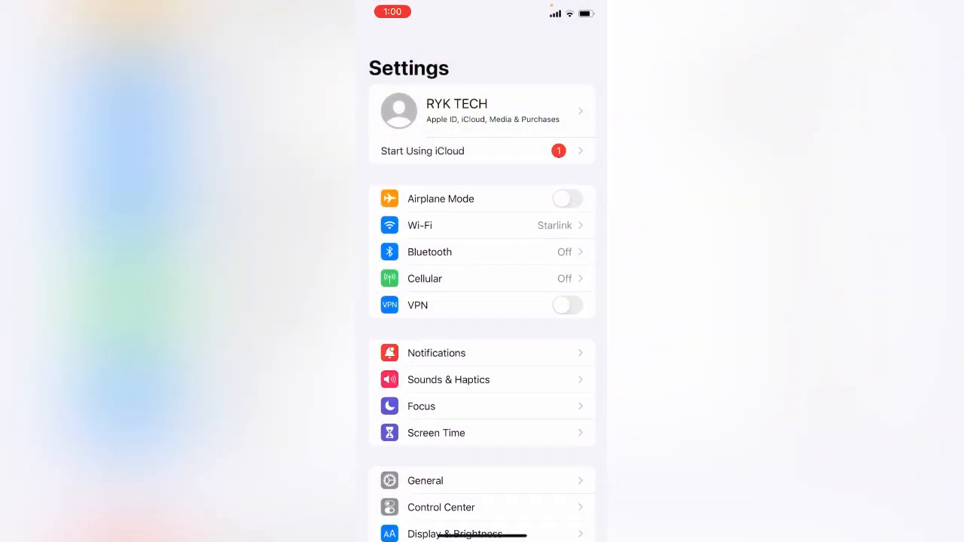
pyautogui.scroll(-5, 482, 302)
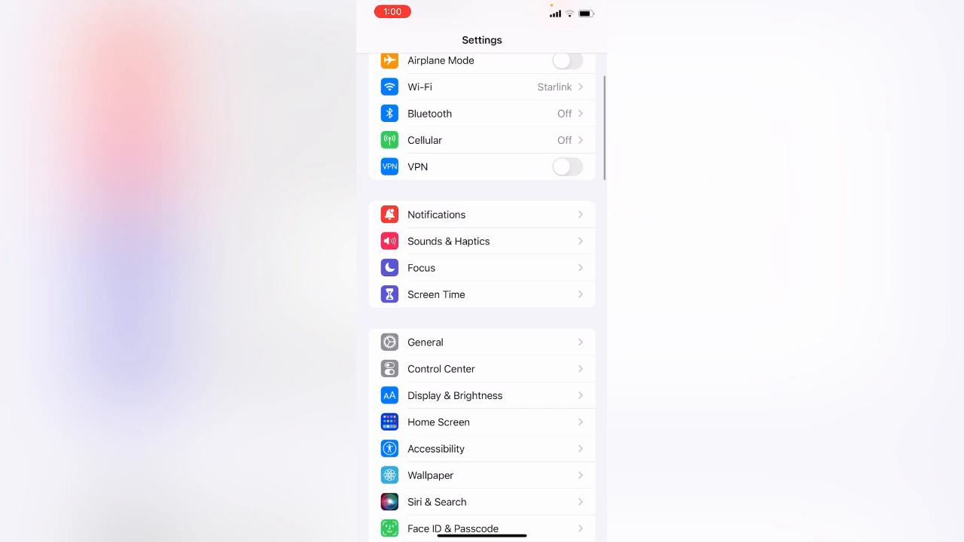
pyautogui.scroll(-3, 483, 301)
pyautogui.scroll(-3, 482, 302)
# Switch Location Services off under Privacy, confirm with Turn Off, and return to the main list
pyautogui.click(482, 399)
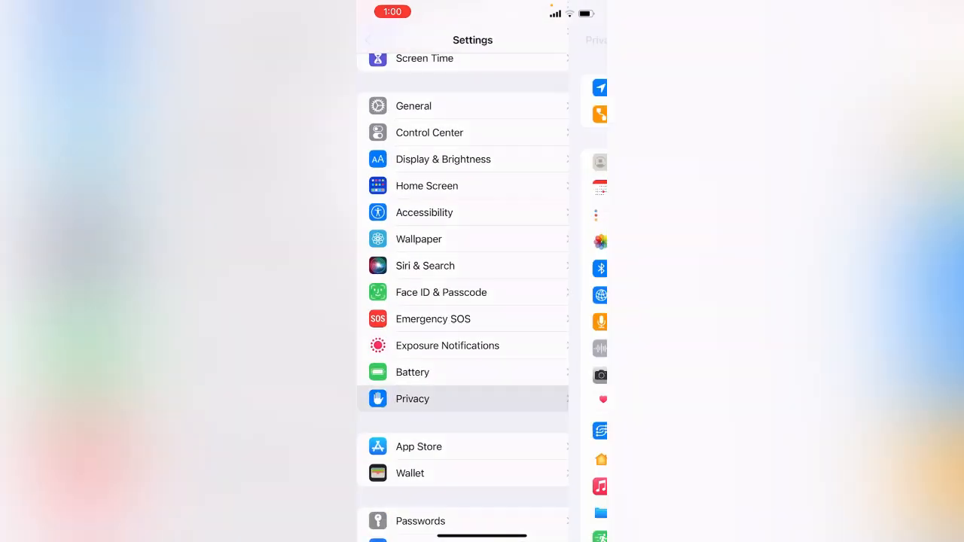
pyautogui.click(482, 88)
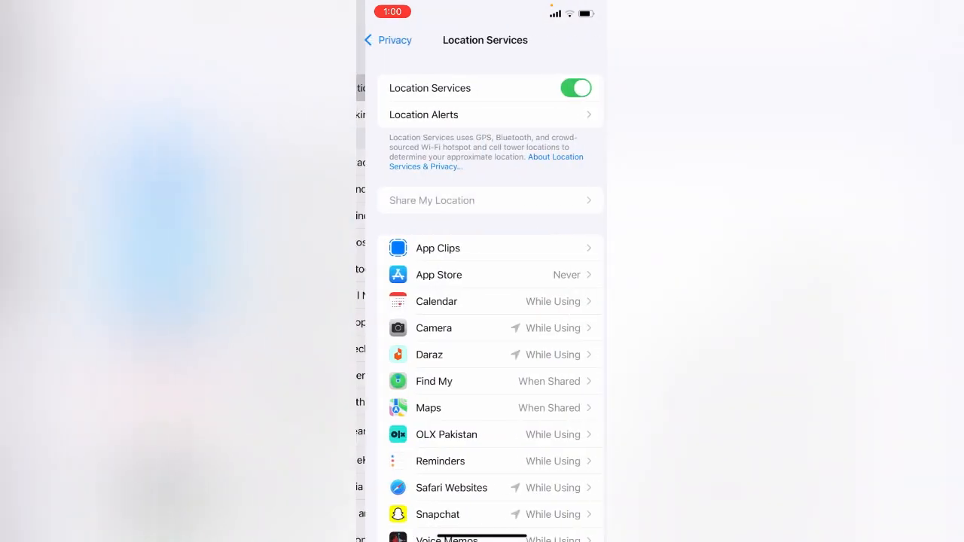
pyautogui.click(567, 88)
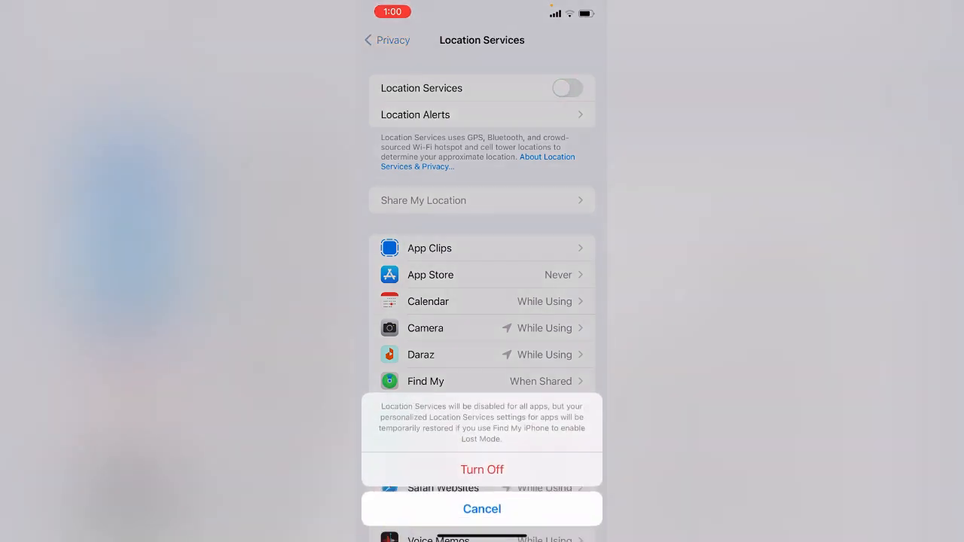
pyautogui.click(482, 467)
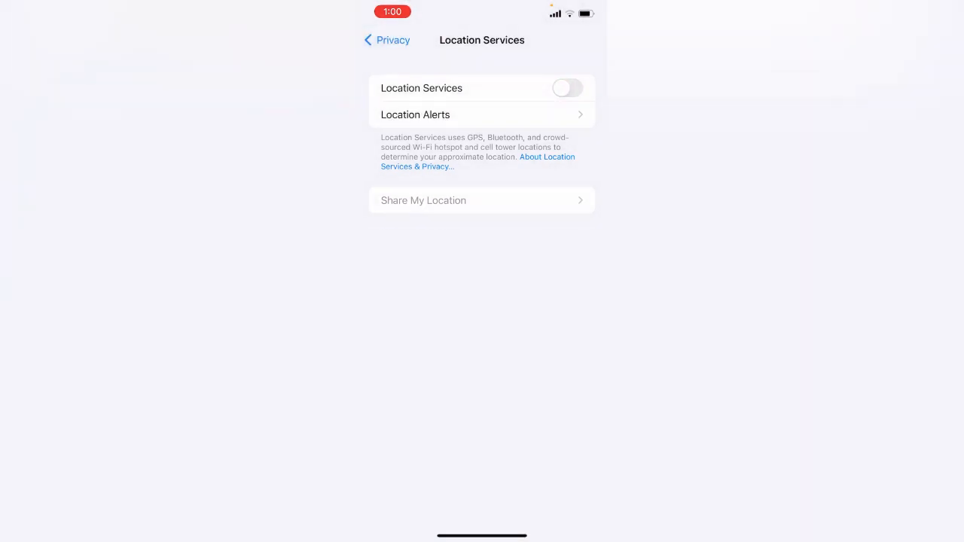
pyautogui.click(386, 40)
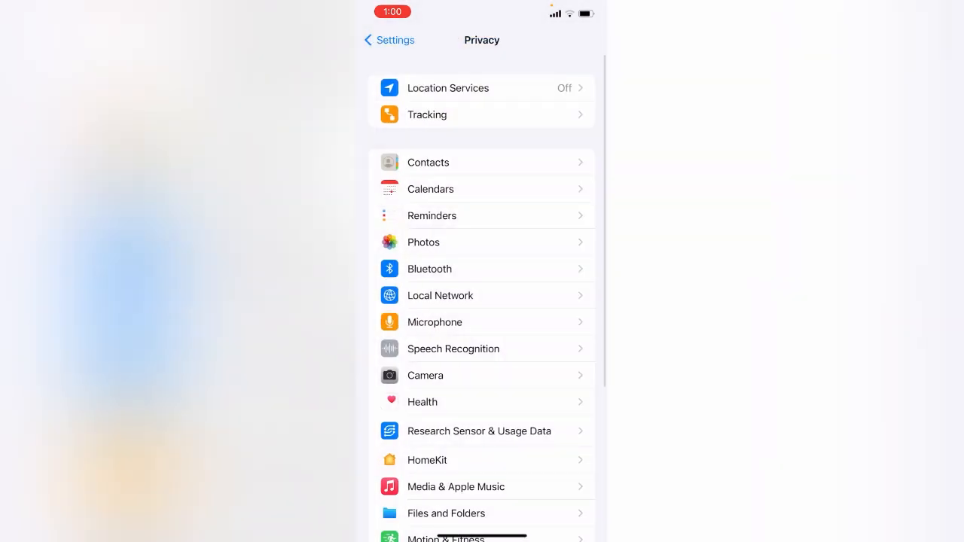
pyautogui.click(386, 40)
pyautogui.scroll(3, 482, 272)
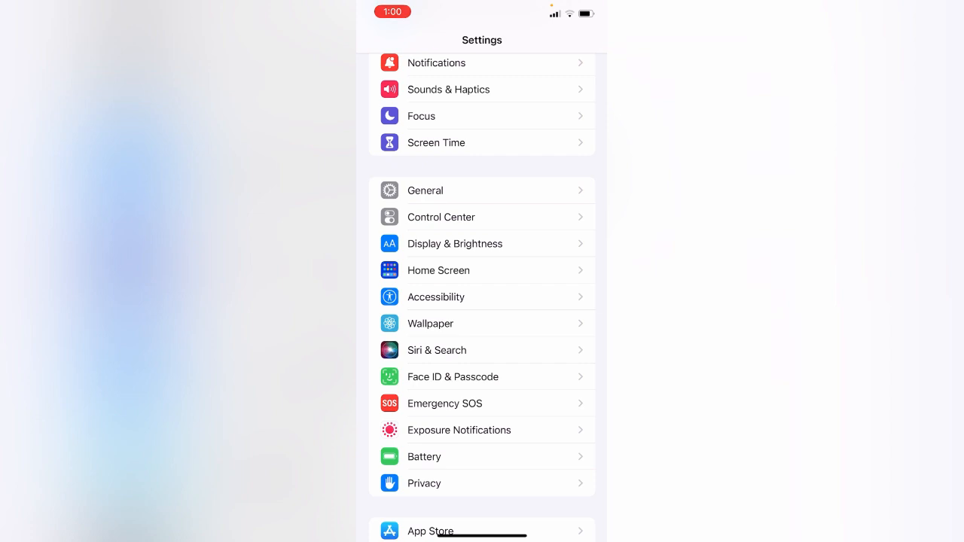
# Enable Auto-Brightness under Accessibility > Display & Text Size and return to the main list
pyautogui.click(482, 297)
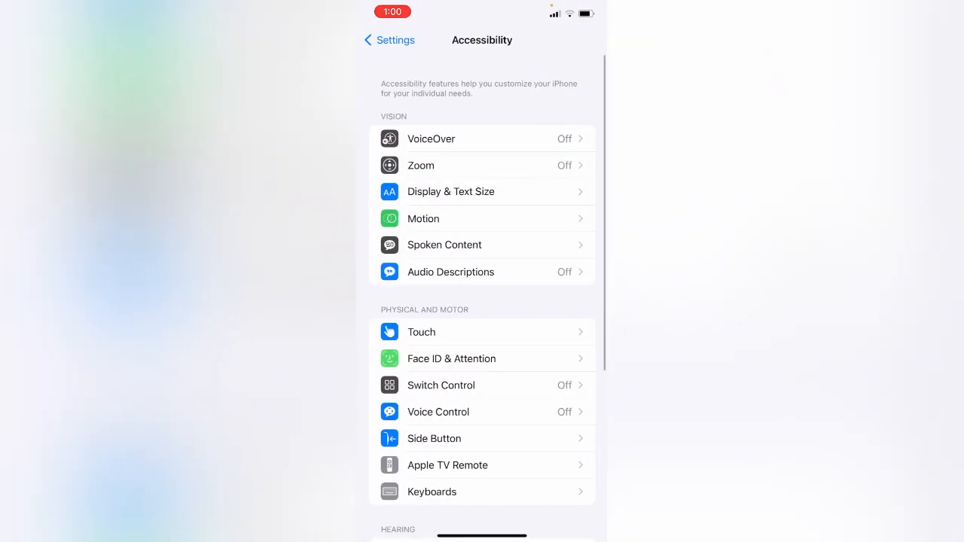
pyautogui.click(482, 192)
pyautogui.scroll(-5, 483, 302)
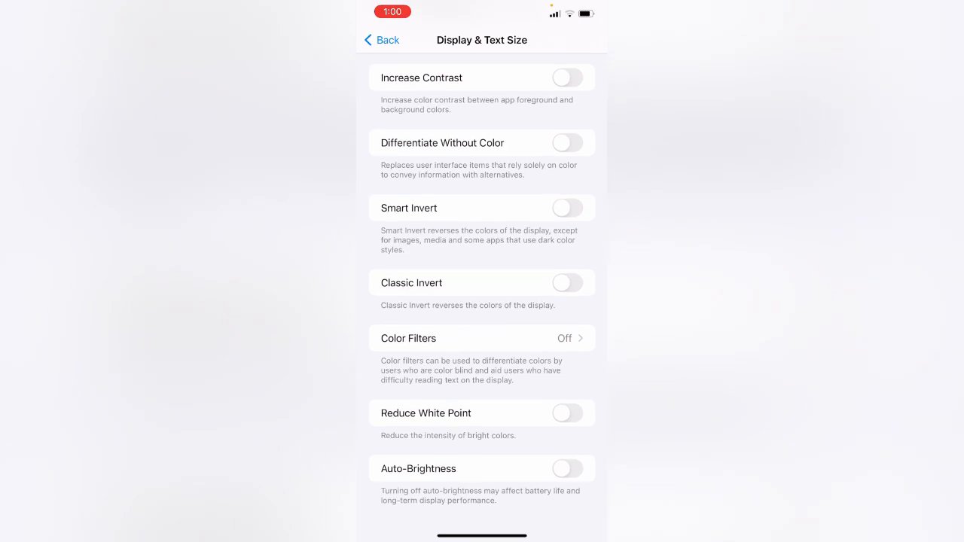
pyautogui.click(567, 468)
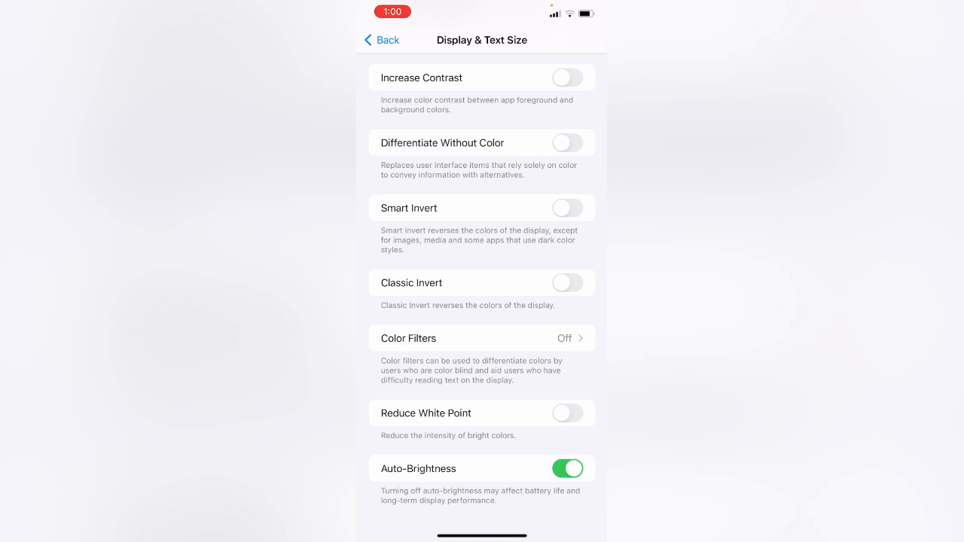
pyautogui.click(381, 40)
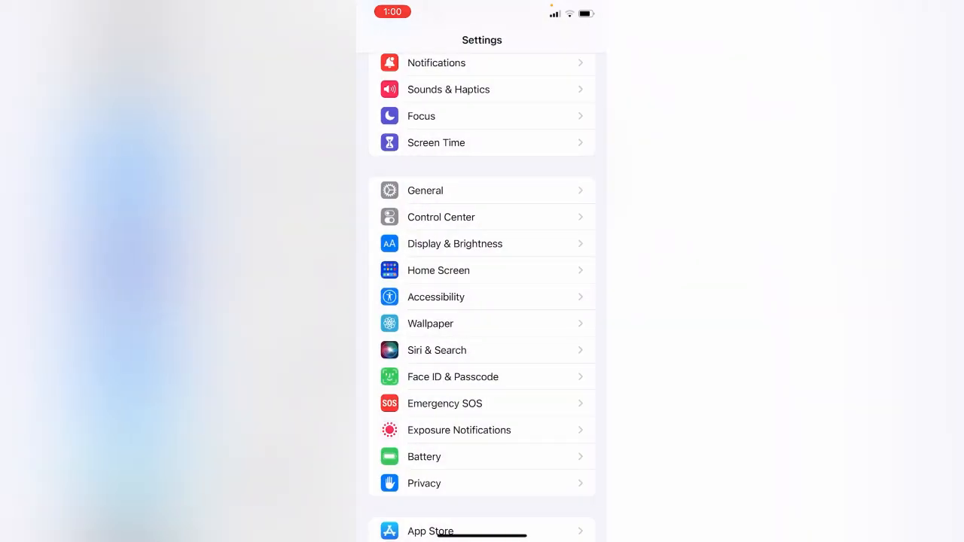
# Switch Reduce Motion off under Accessibility > Motion and return to the main list
pyautogui.click(436, 297)
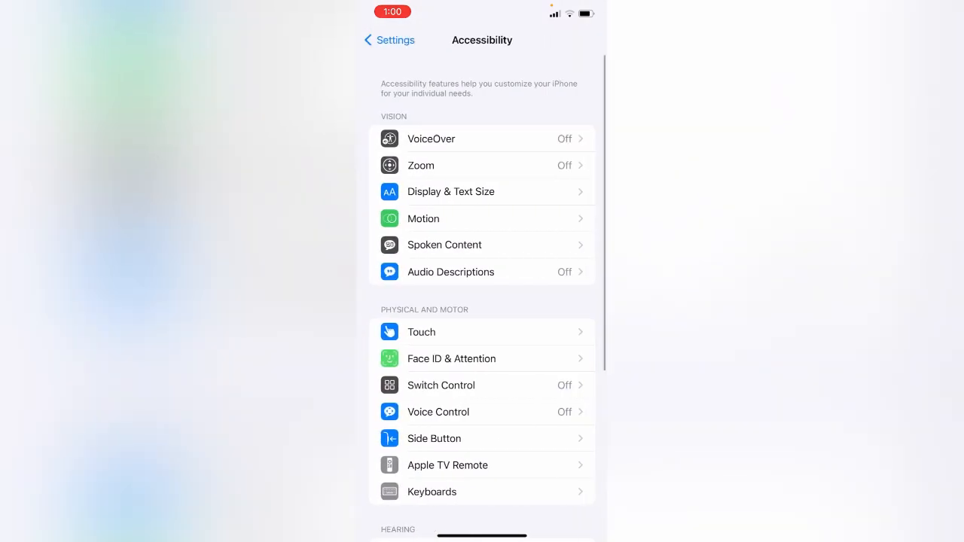
pyautogui.click(422, 218)
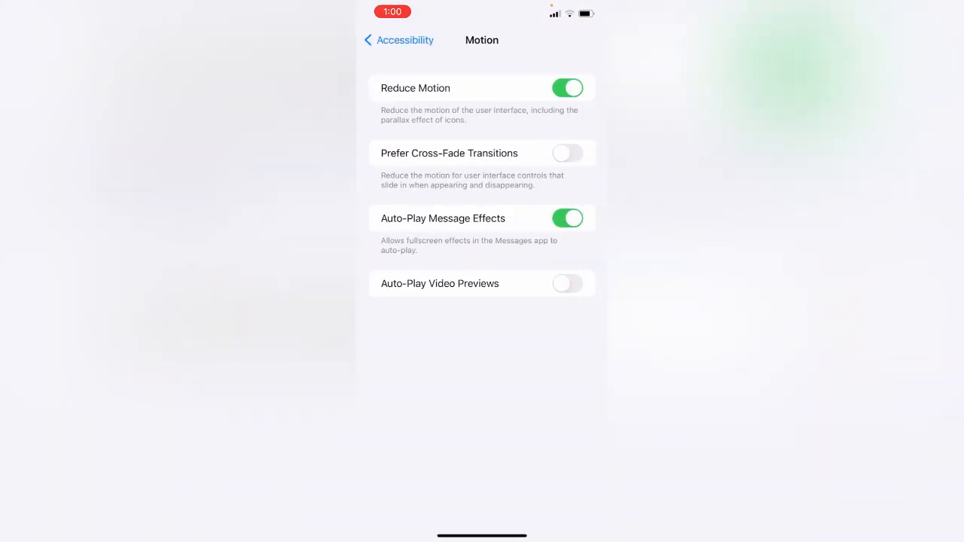
pyautogui.click(568, 88)
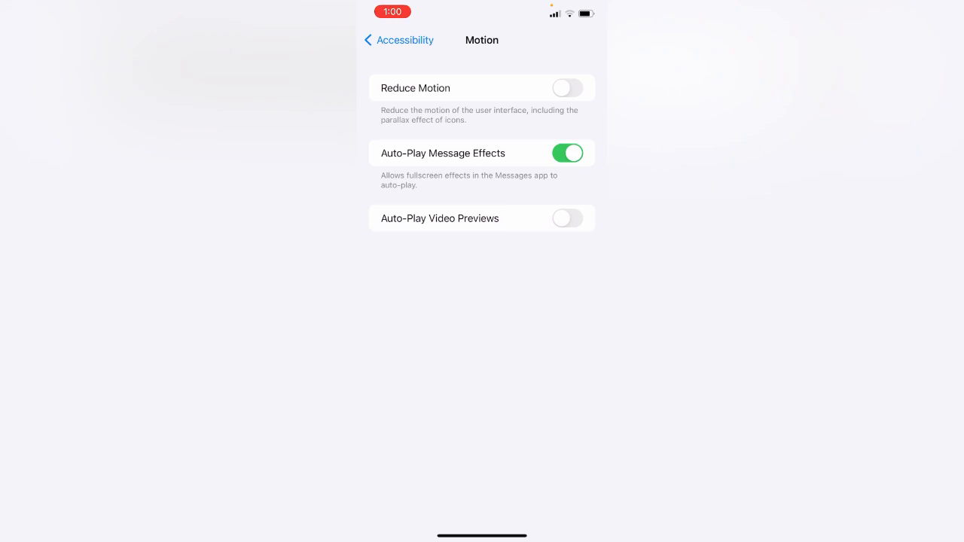
pyautogui.click(399, 40)
pyautogui.click(388, 40)
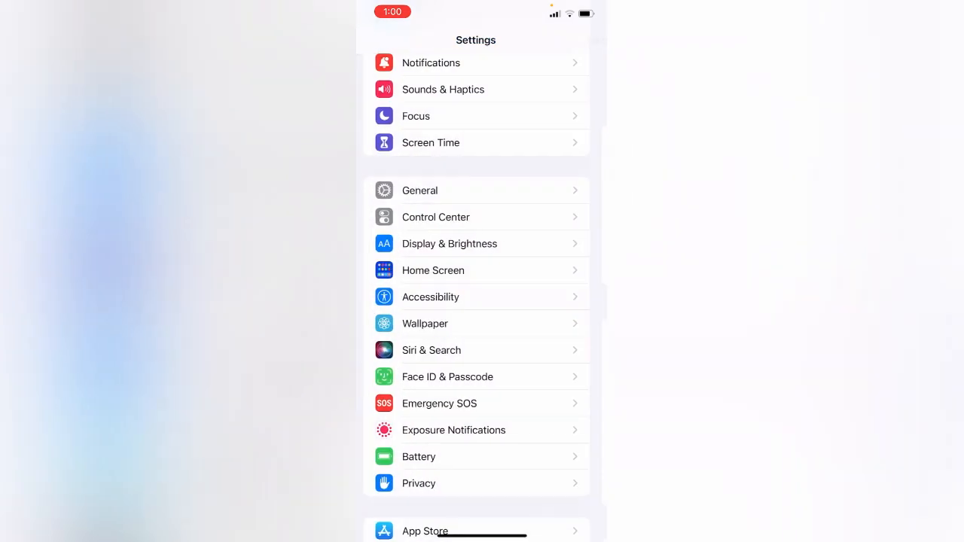
pyautogui.scroll(2, 482, 301)
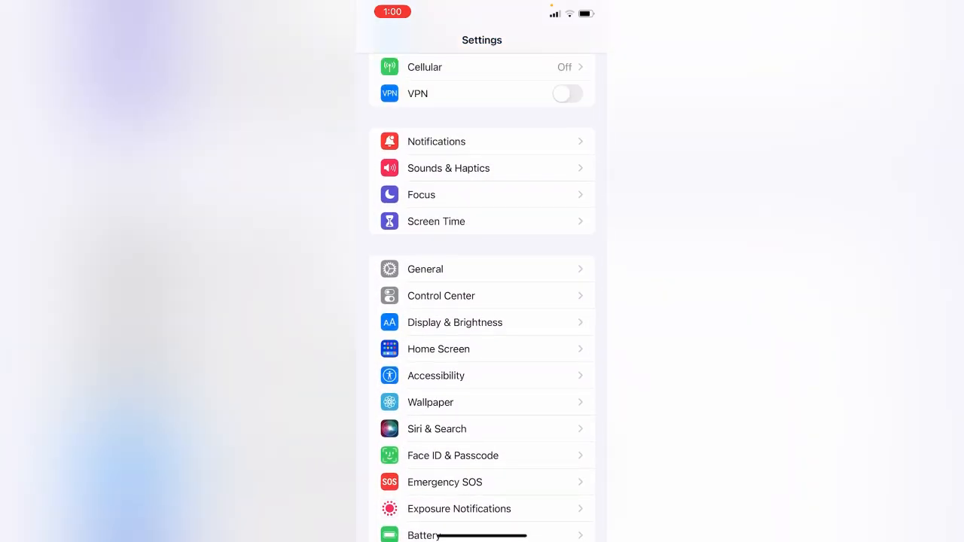
# Set Background App Refresh to Off under General and return to the main list
pyautogui.click(482, 269)
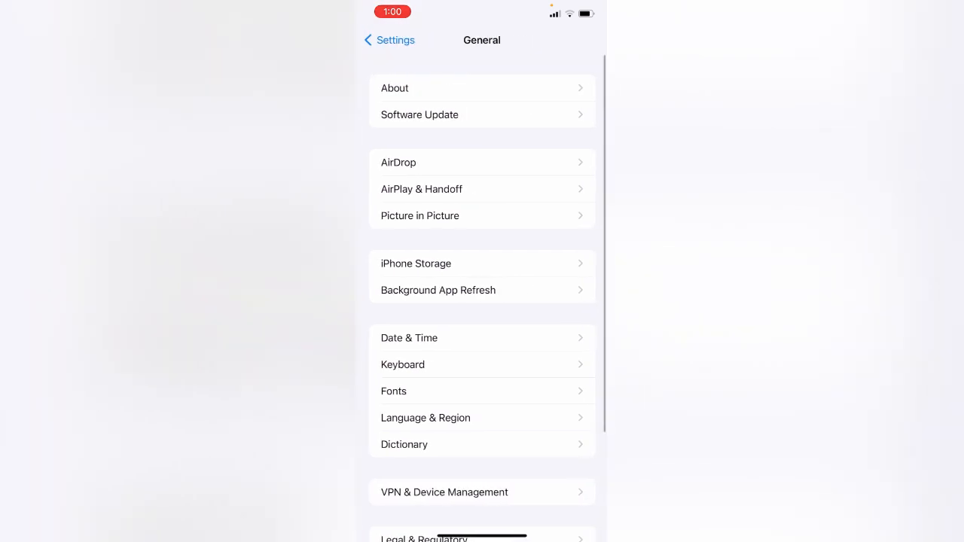
pyautogui.click(482, 290)
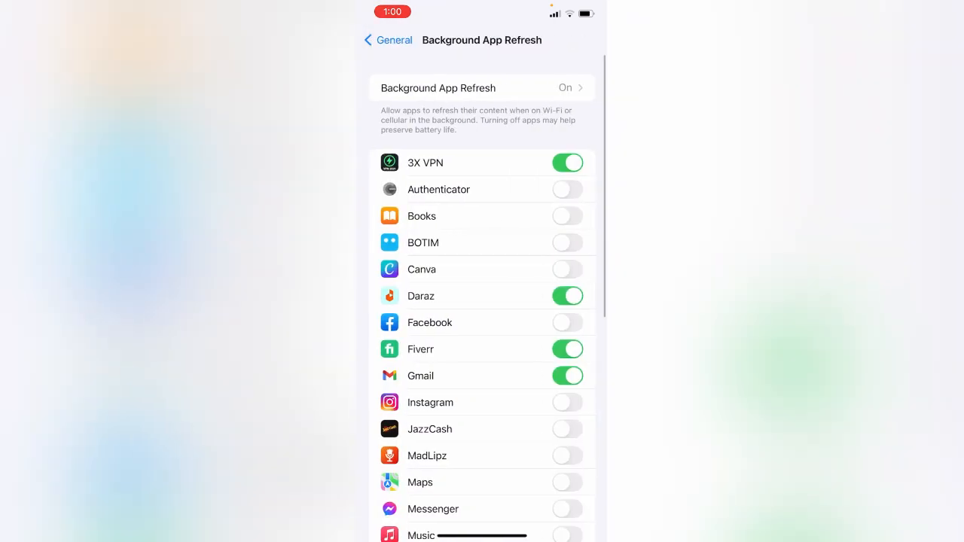
pyautogui.click(483, 87)
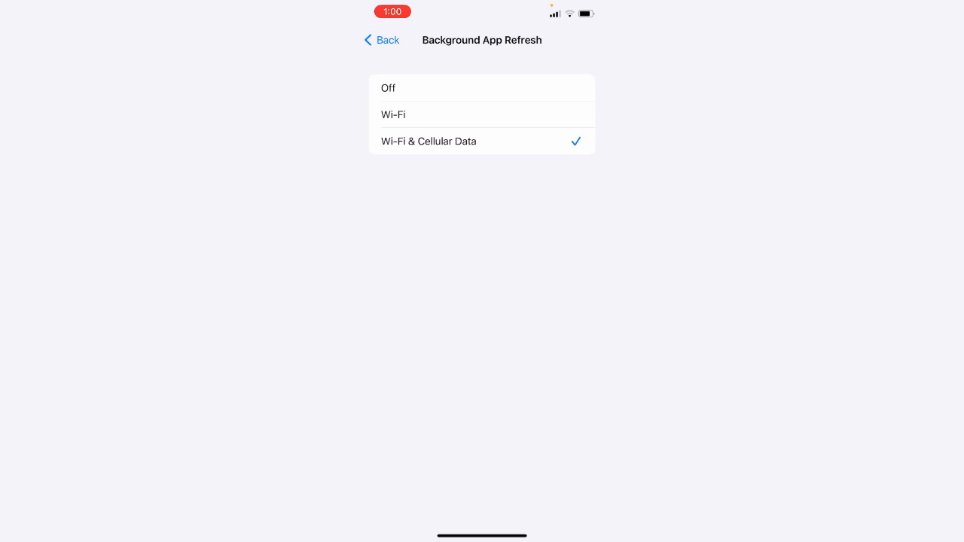
pyautogui.click(482, 88)
pyautogui.click(381, 40)
pyautogui.click(380, 40)
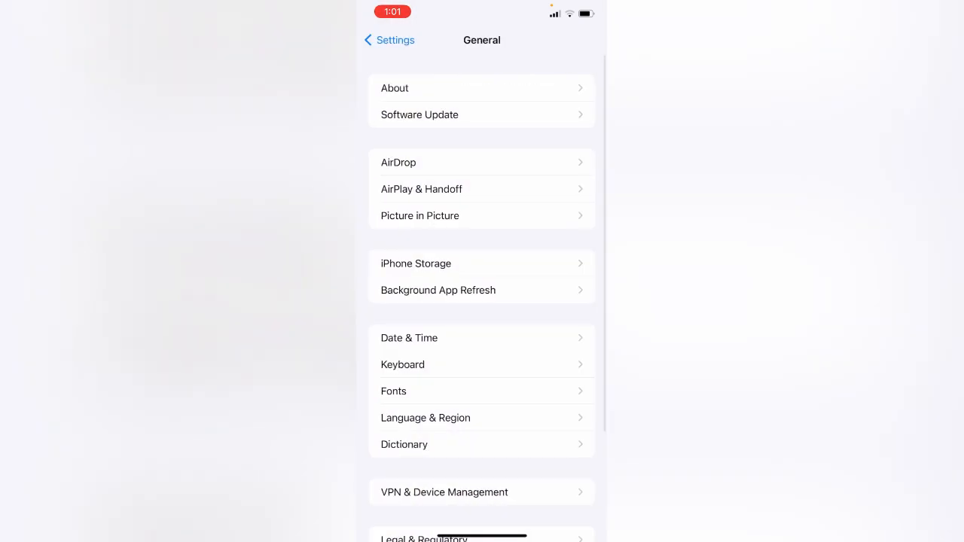
pyautogui.scroll(-2, 482, 301)
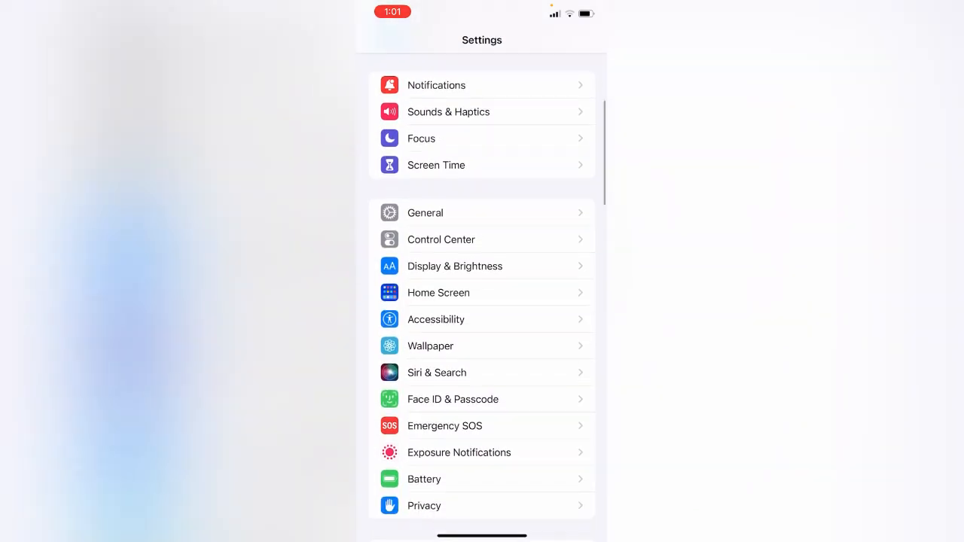
pyautogui.scroll(2, 482, 302)
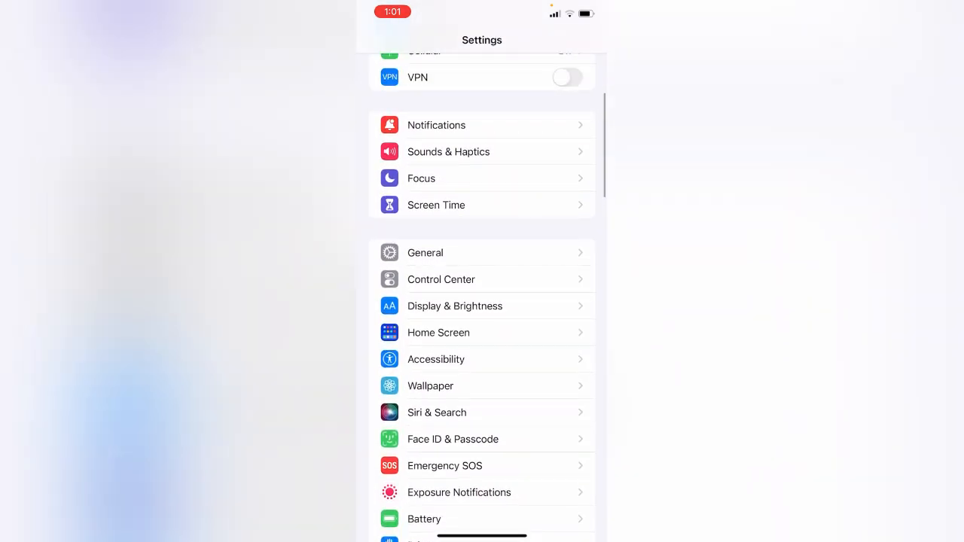
# Select the Dark appearance in Display & Brightness, slide brightness higher, and return to the main list
pyautogui.click(482, 306)
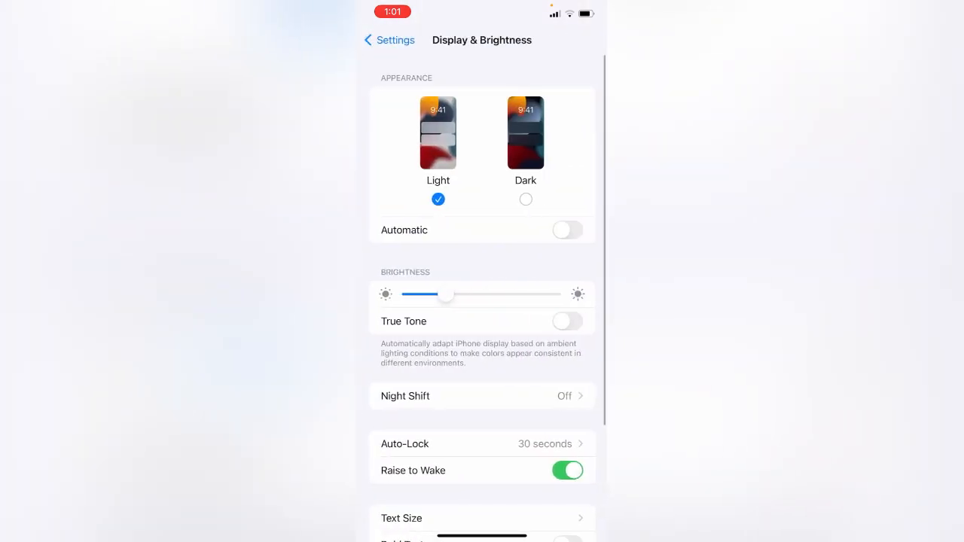
pyautogui.click(525, 151)
pyautogui.moveTo(446, 295); pyautogui.dragTo(486, 295)
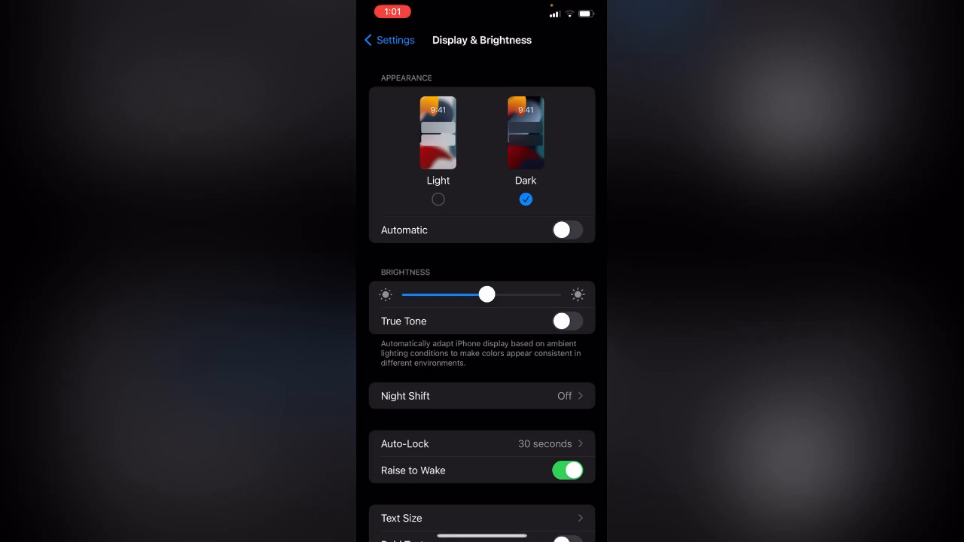
pyautogui.click(388, 40)
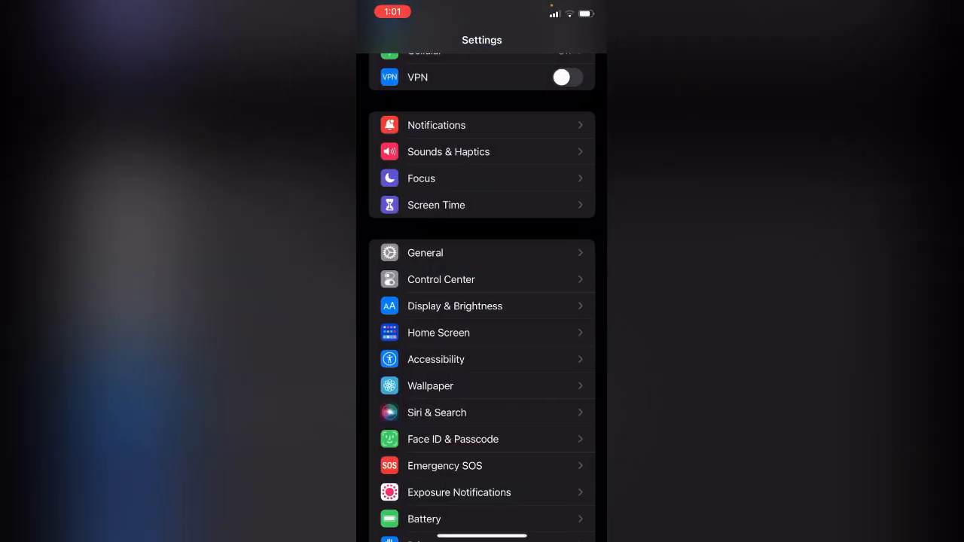
pyautogui.scroll(-4, 482, 301)
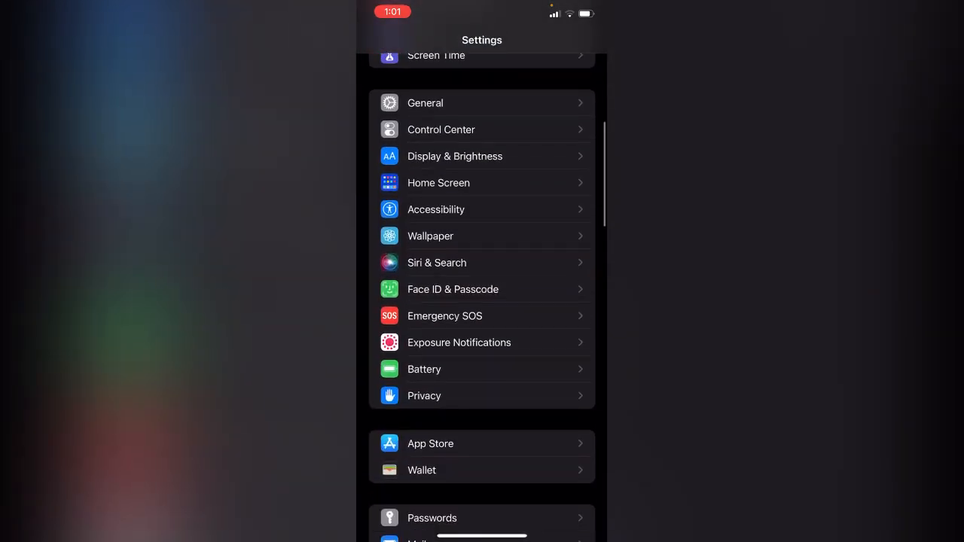
# Switch on Low Power Mode in the Battery page and go back to the main list
pyautogui.click(482, 369)
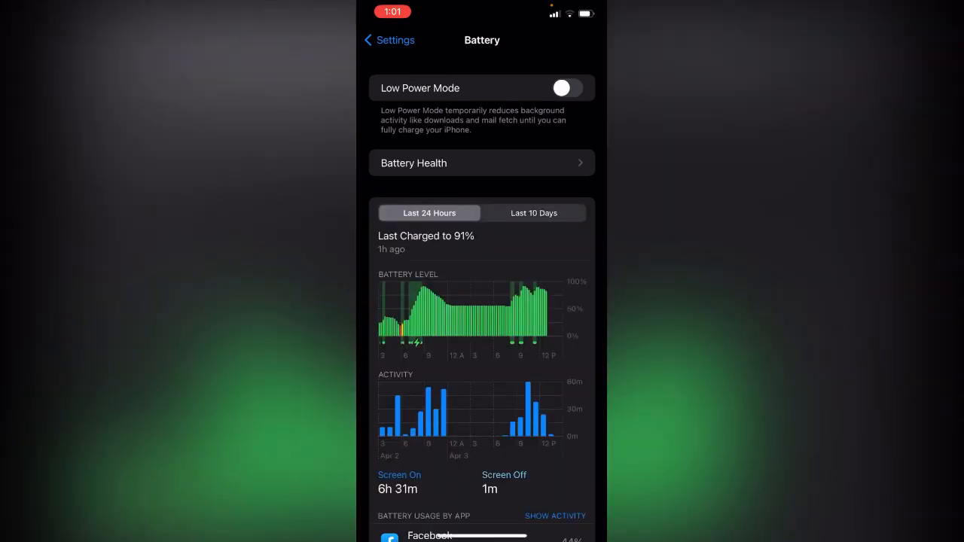
pyautogui.click(567, 88)
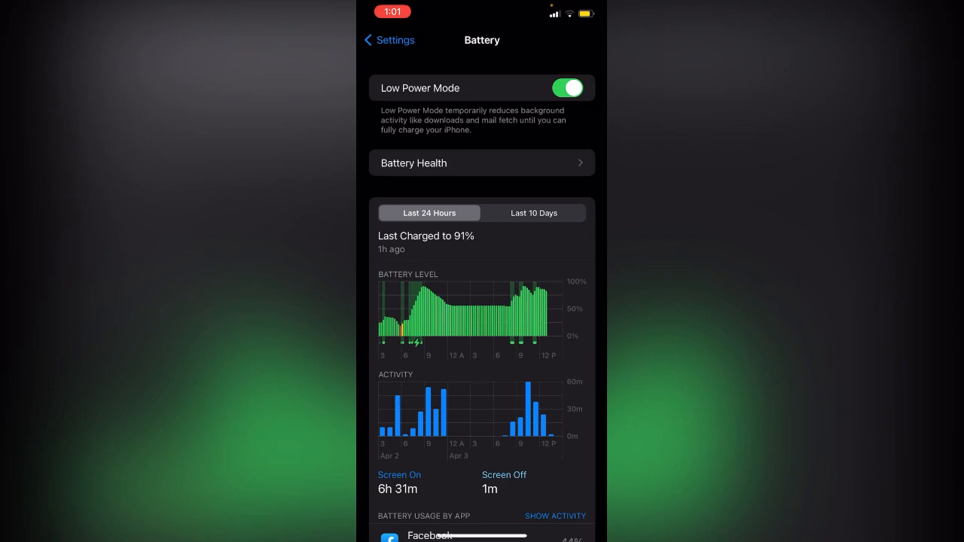
pyautogui.click(388, 40)
# Leave Settings for the home screen, view the widget page, then swipe to the third app page
pyautogui.moveTo(483, 535); pyautogui.dragTo(482, 301)
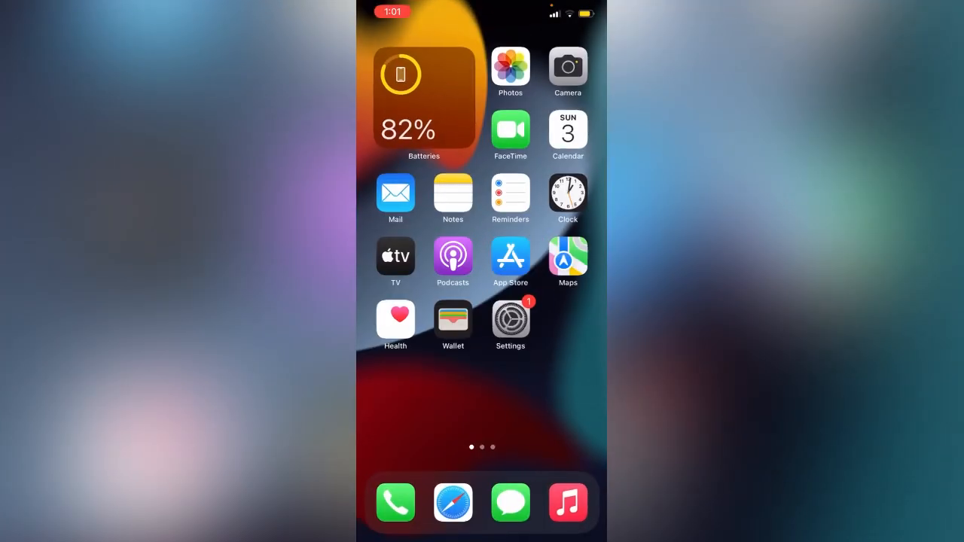
pyautogui.moveTo(392, 272); pyautogui.dragTo(572, 271)
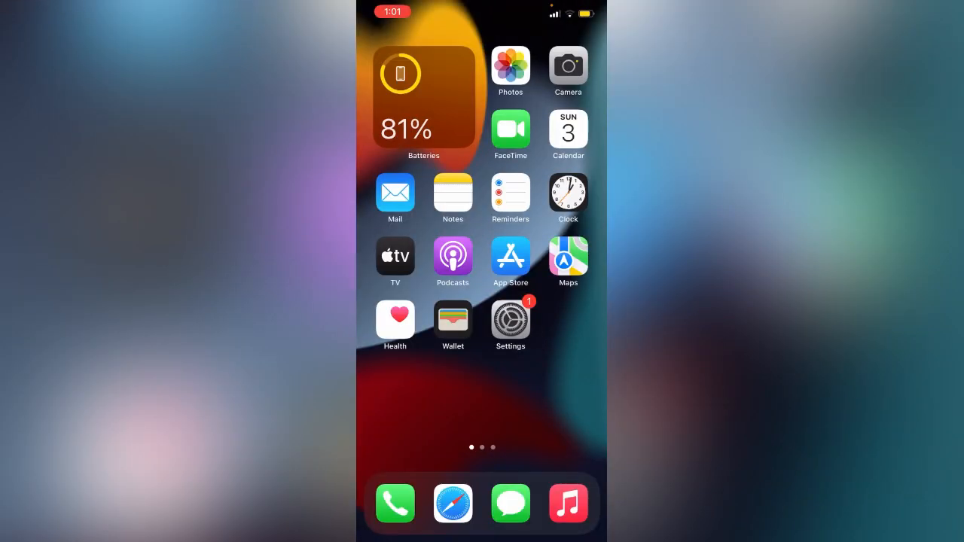
pyautogui.moveTo(557, 301); pyautogui.dragTo(391, 301)
pyautogui.moveTo(558, 301); pyautogui.dragTo(392, 301)
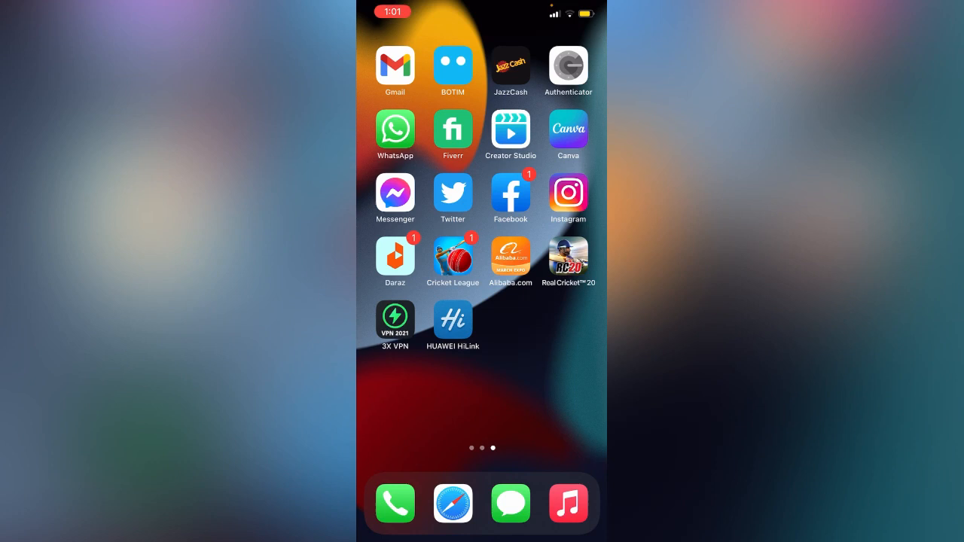
# Delete the CopyMyData app from page 2 via Remove App > Delete App, confirming Delete
pyautogui.moveTo(392, 301); pyautogui.dragTo(558, 301)
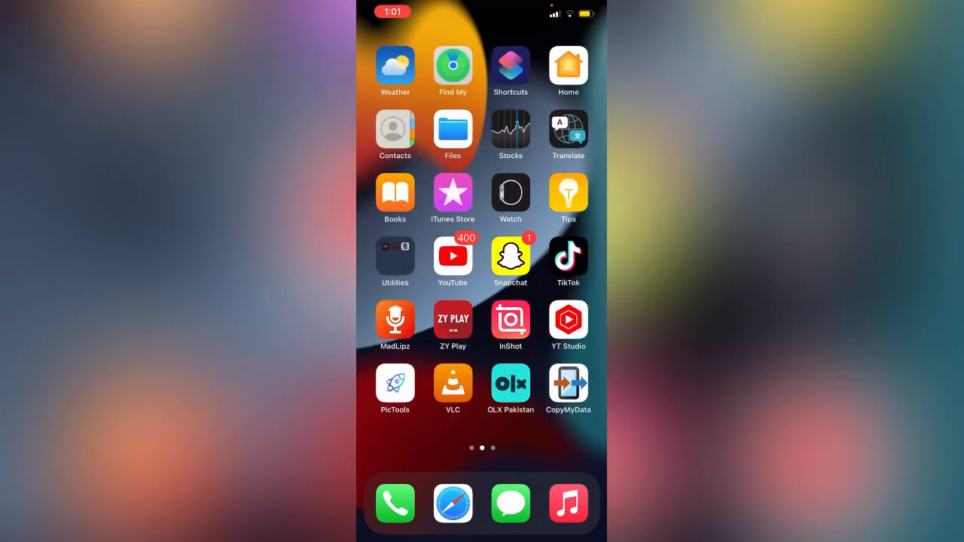
pyautogui.click(568, 385)
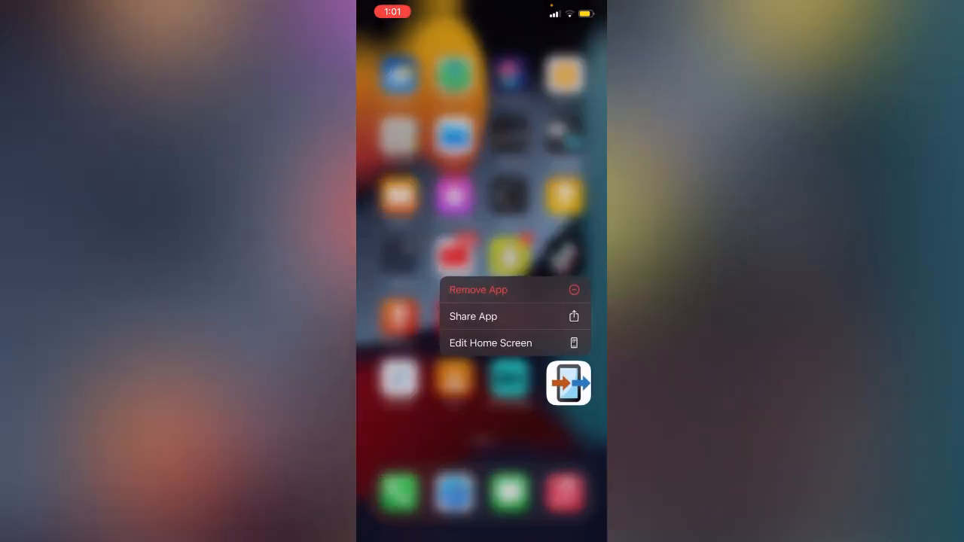
pyautogui.click(513, 290)
pyautogui.click(483, 277)
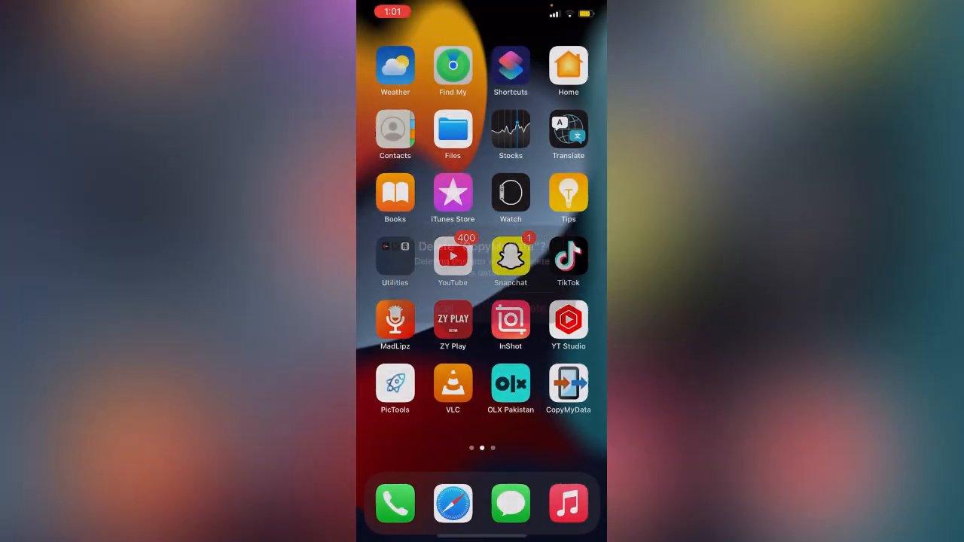
pyautogui.click(523, 304)
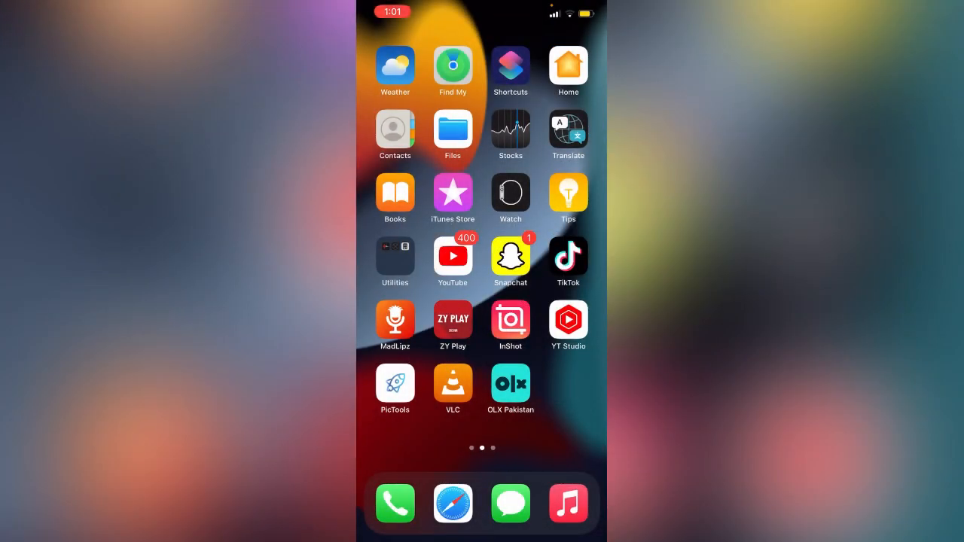